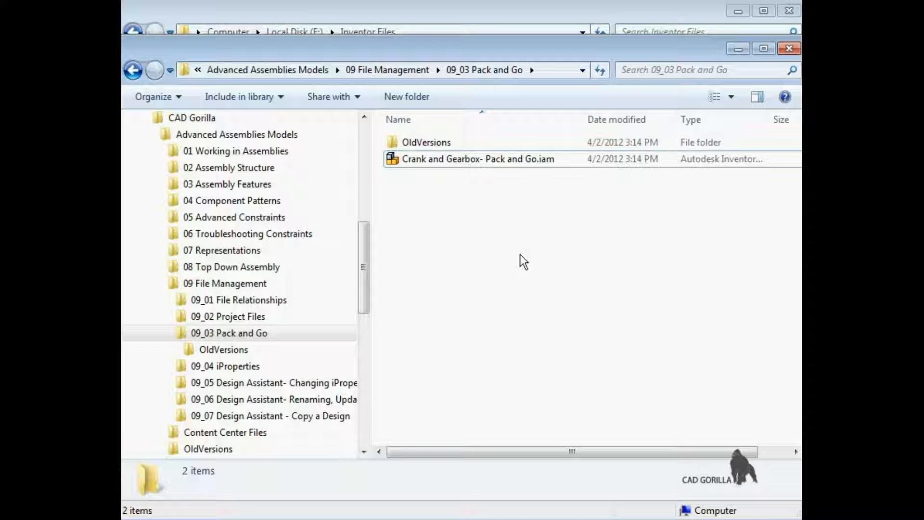
- Open Pack and Go for Crank and Gearbox- Pack and Go.iam and set the destination folder to E:\Inventor Files\Crank and Gearbox Assembly
{"action": "left_click", "coordinate": [445, 160]}
{"action": "right_click", "coordinate": [447, 164]}
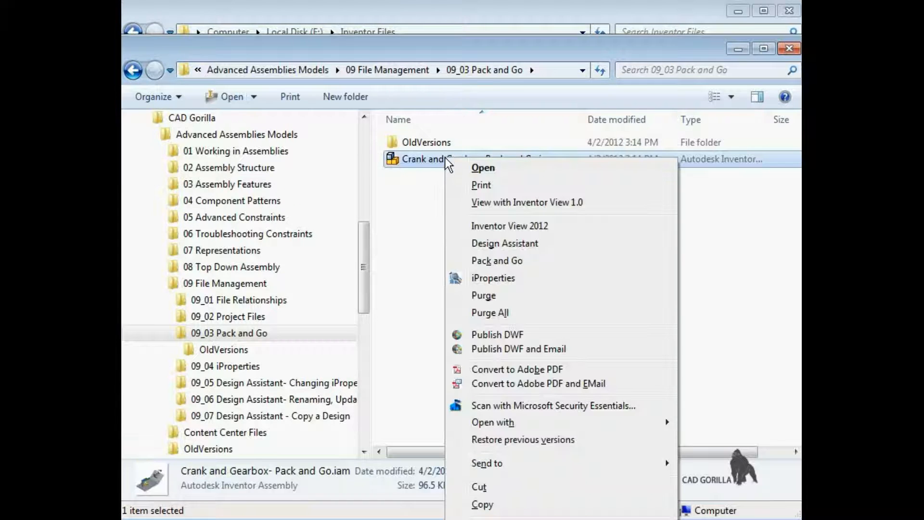
{"action": "left_click", "coordinate": [517, 261]}
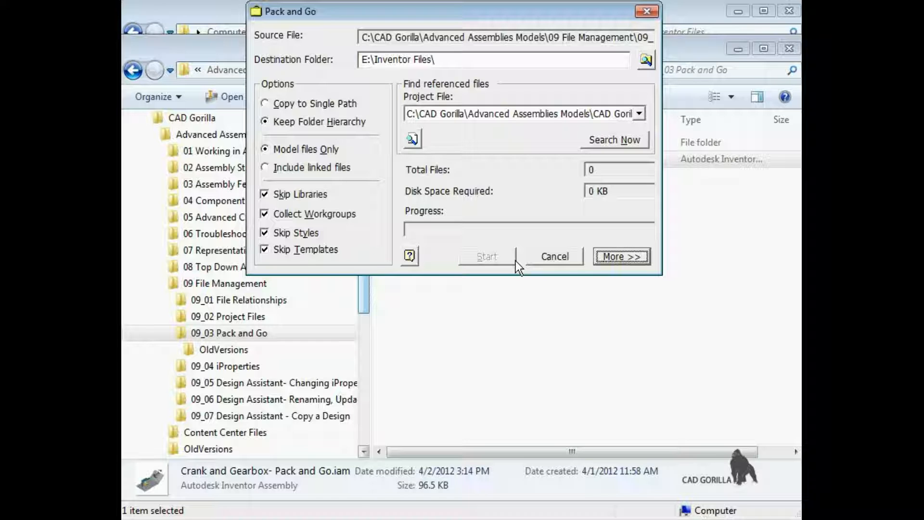
{"action": "left_click", "coordinate": [532, 59]}
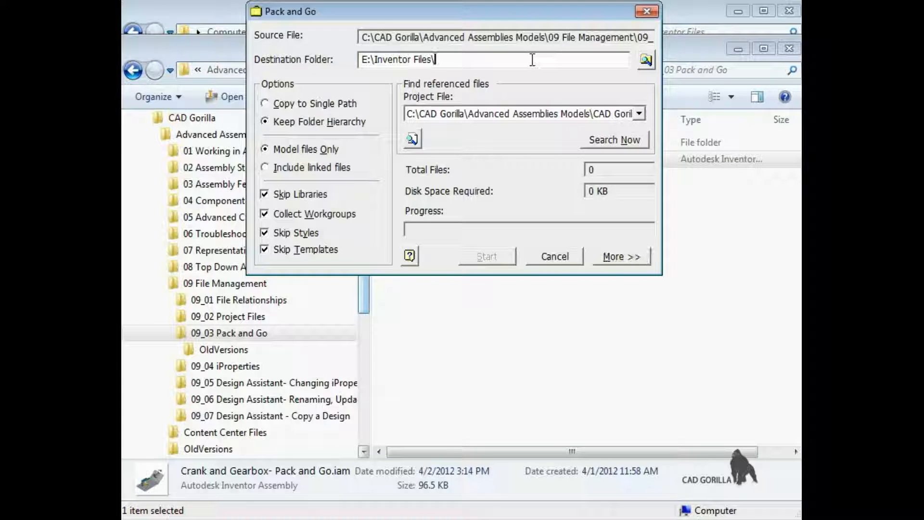
{"action": "type", "text": "Crank and Gearbox Assembly"}
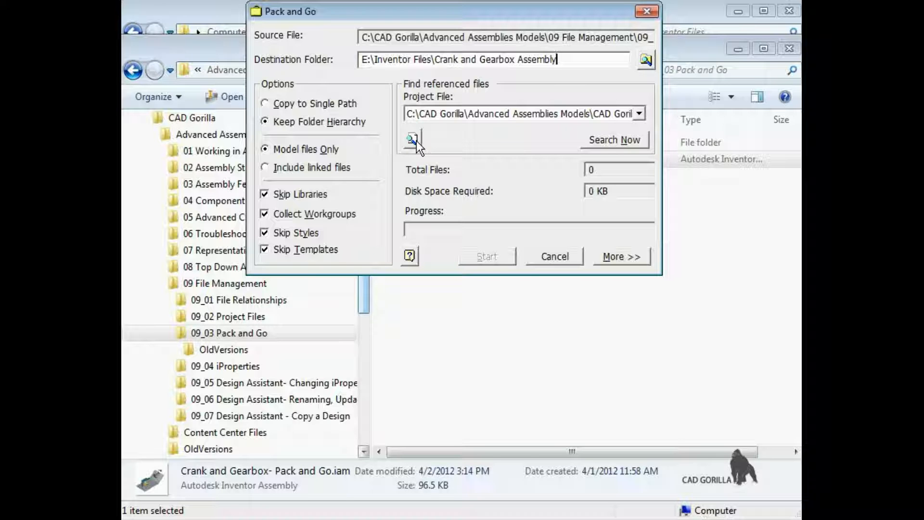
- Search for the assembly's referenced files and review the names and source folders in the expanded list of files found
{"action": "left_click", "coordinate": [607, 141]}
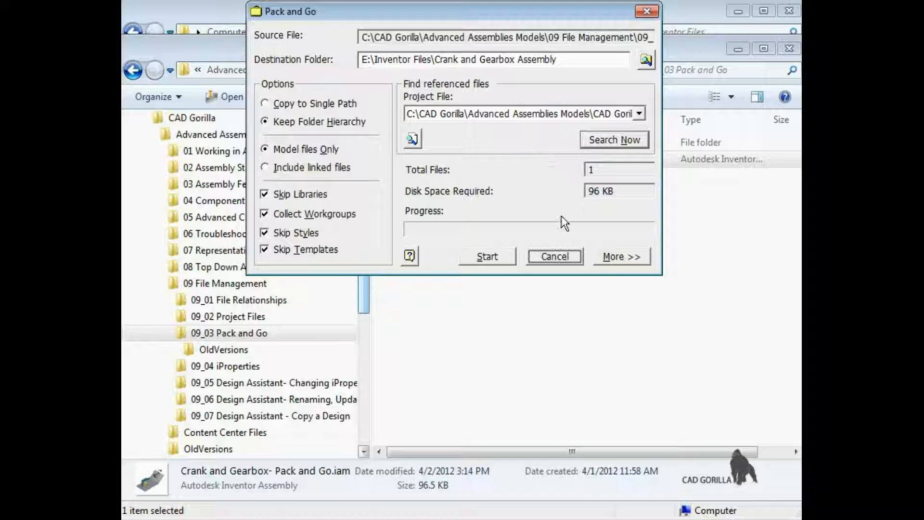
{"action": "left_click", "coordinate": [619, 256]}
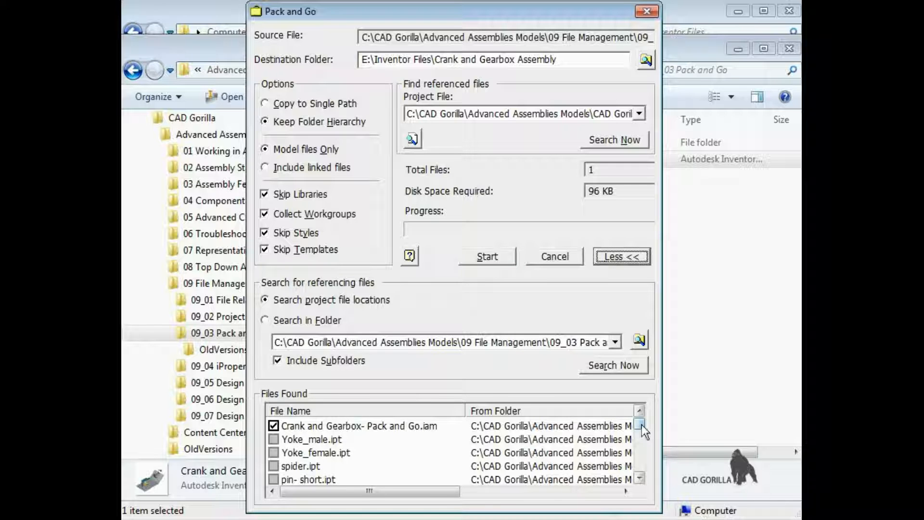
{"action": "mouse_move", "coordinate": [642, 425]}
{"action": "left_mouse_down"}
{"action": "mouse_move", "coordinate": [644, 479]}
{"action": "mouse_move", "coordinate": [642, 423]}
{"action": "left_mouse_up"}
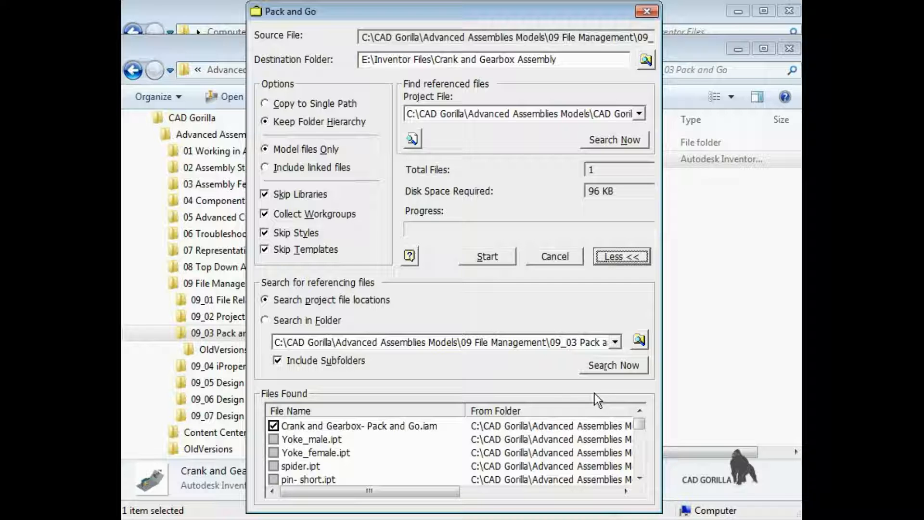
{"action": "left_click_drag", "start_coordinate": [454, 491], "coordinate": [570, 506]}
{"action": "left_click_drag", "start_coordinate": [639, 424], "coordinate": [641, 444]}
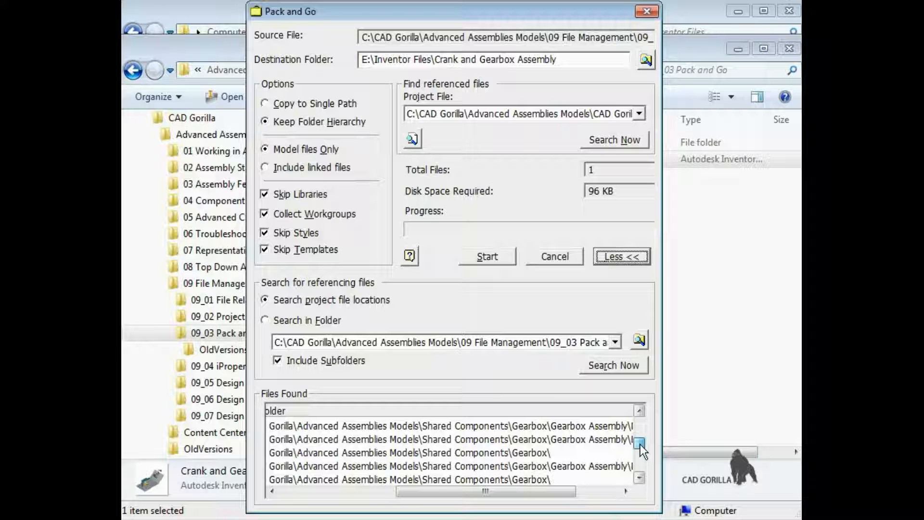
{"action": "left_click_drag", "start_coordinate": [640, 444], "coordinate": [640, 453]}
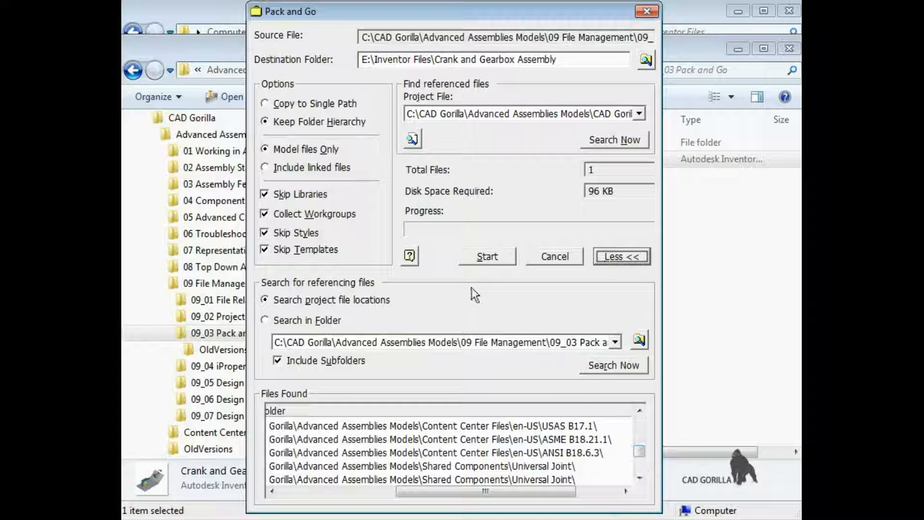
- Include library files in the package by turning off Skip Libraries, and search for the referenced files again
{"action": "left_click", "coordinate": [265, 194]}
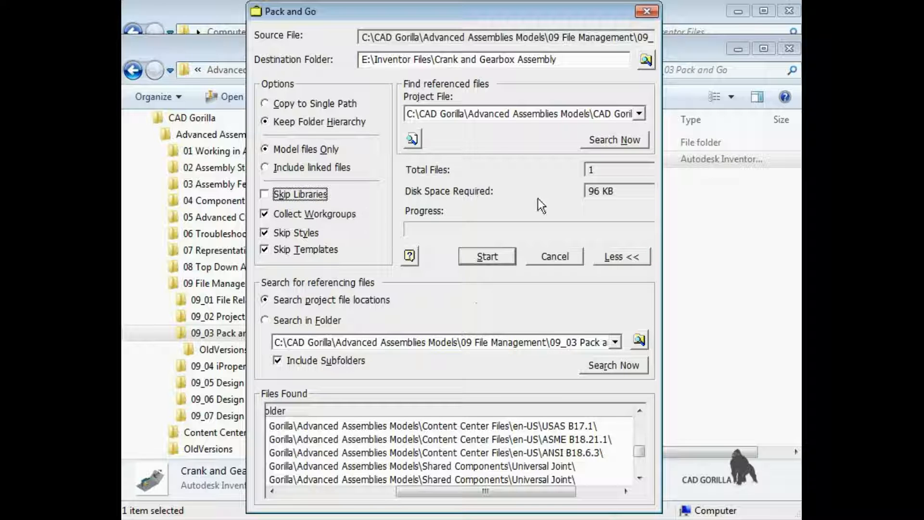
{"action": "left_click", "coordinate": [593, 143]}
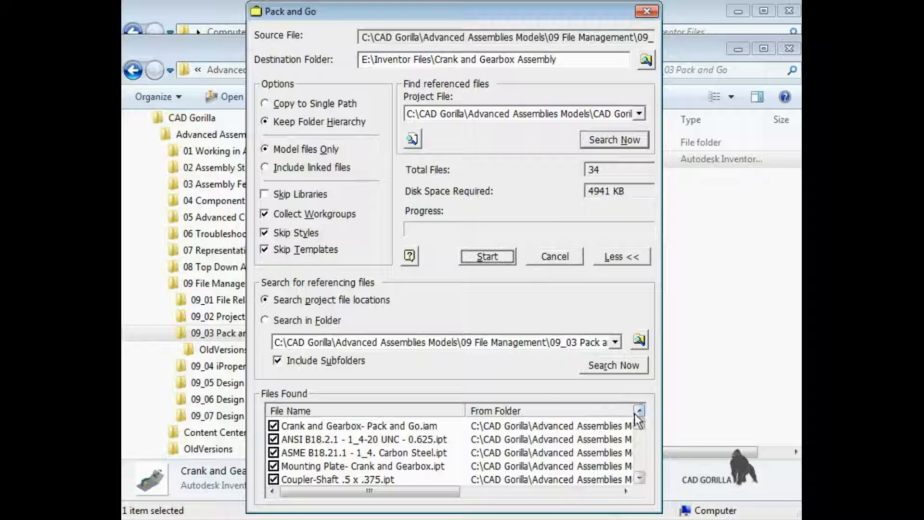
{"action": "mouse_move", "coordinate": [641, 431]}
{"action": "left_mouse_down"}
{"action": "mouse_move", "coordinate": [642, 477]}
{"action": "mouse_move", "coordinate": [642, 421]}
{"action": "left_mouse_up"}
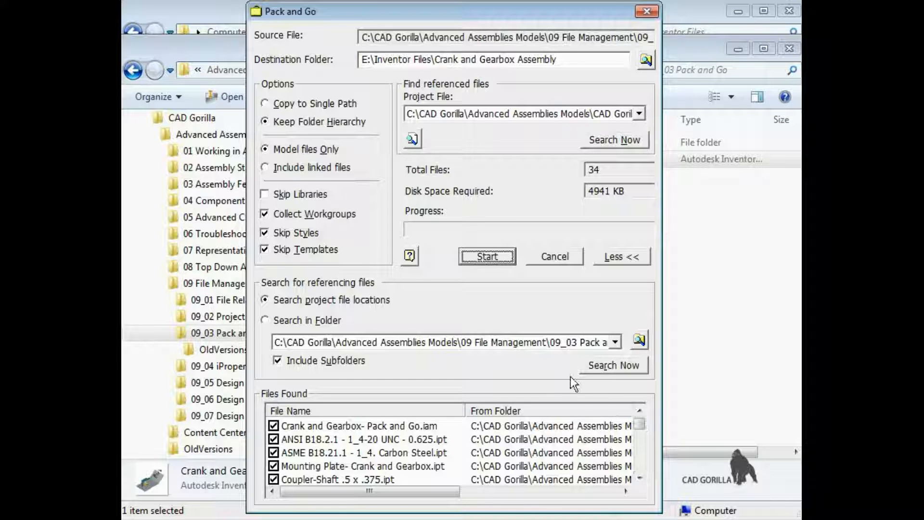
- Try including styles and templates in the package, and restore the options to skip both
{"action": "left_click", "coordinate": [268, 233]}
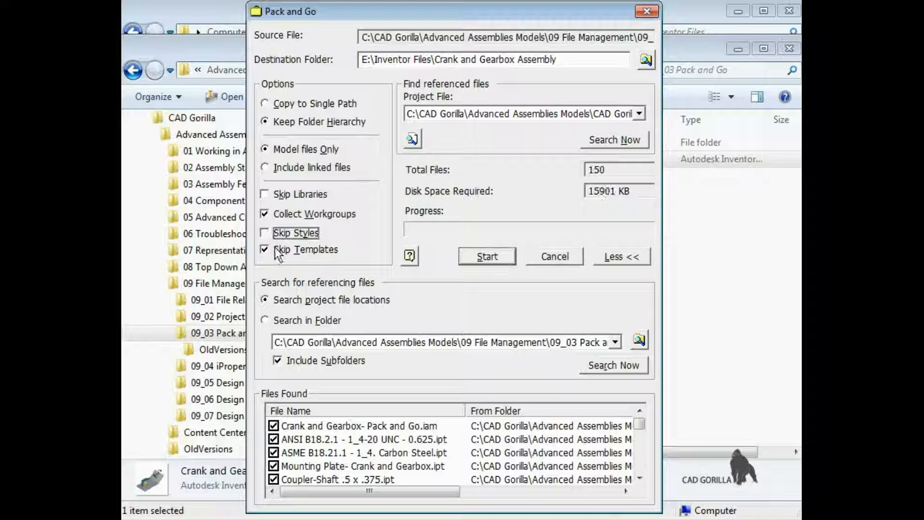
{"action": "left_click", "coordinate": [267, 248]}
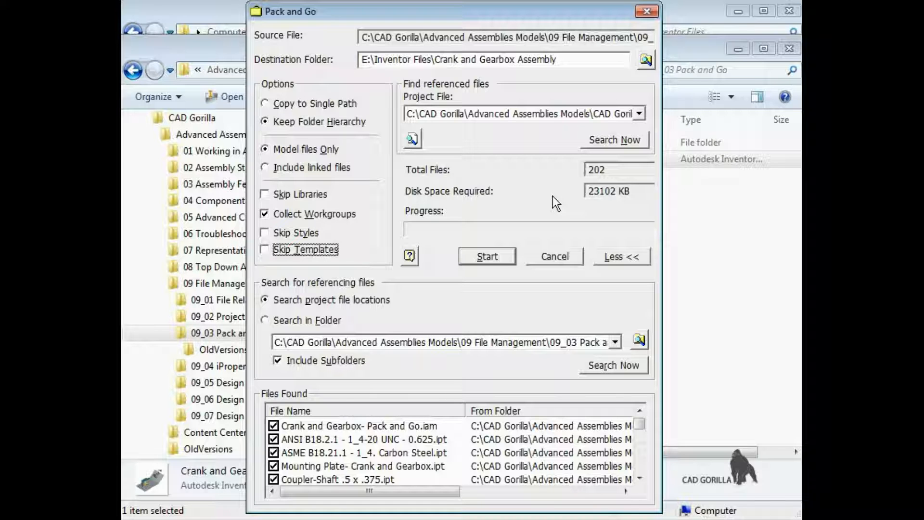
{"action": "left_click", "coordinate": [273, 235]}
{"action": "left_click", "coordinate": [265, 250]}
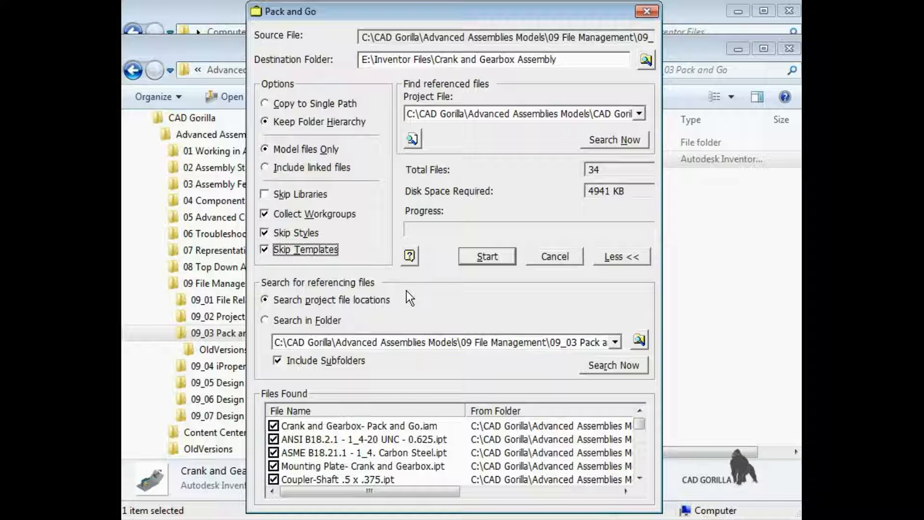
- Run Pack and Go, agree to create the missing destination folder, and close the dialog once copying is done
{"action": "left_click", "coordinate": [487, 257]}
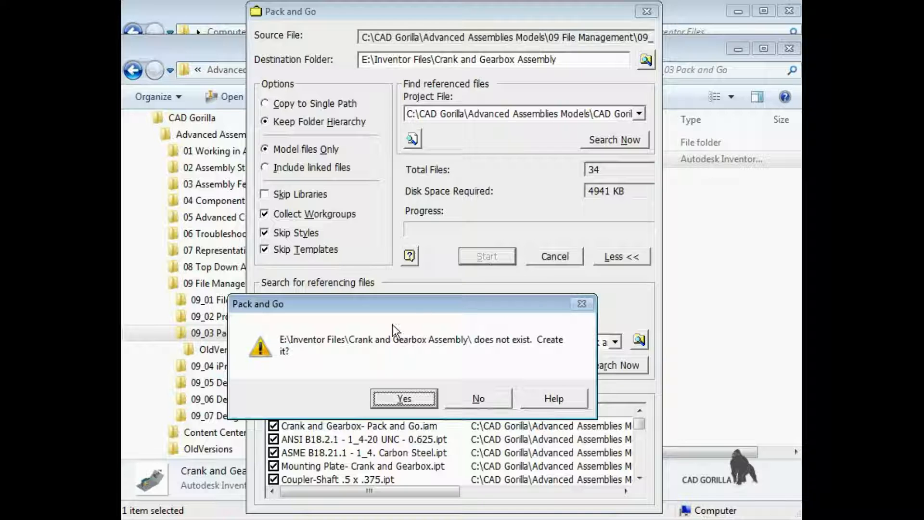
{"action": "left_click", "coordinate": [421, 397]}
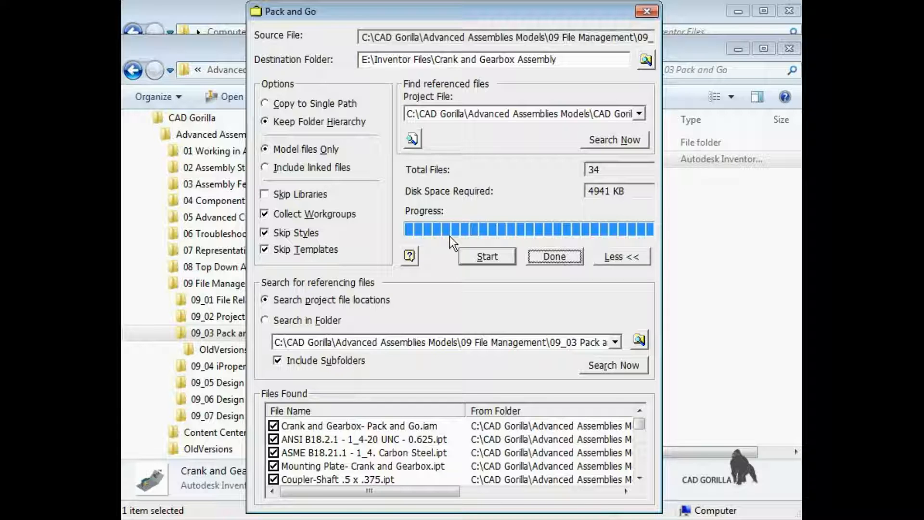
{"action": "left_click", "coordinate": [545, 257]}
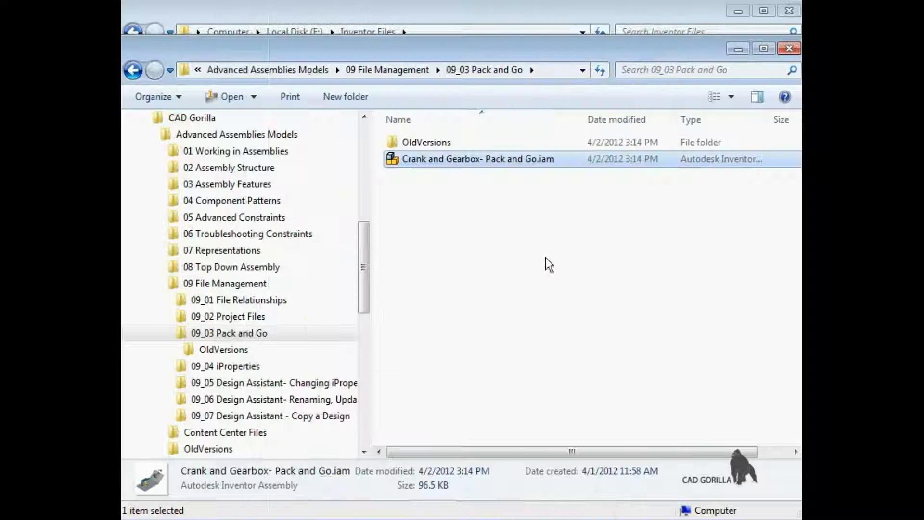
- Open the packed Crank and Gearbox Assembly folder in Inventor Files and delete Crank and Gearbox- Pack and Go.ipj.old
{"action": "left_click", "coordinate": [506, 18]}
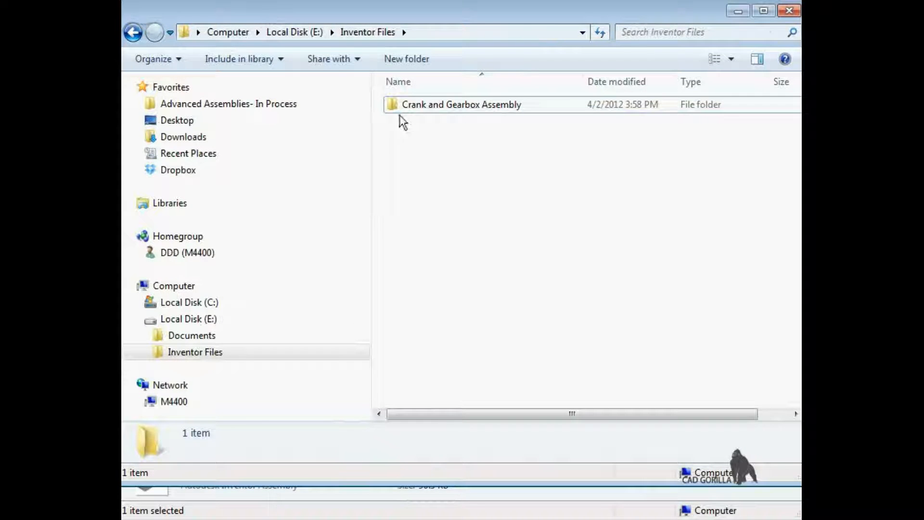
{"action": "double_click", "coordinate": [393, 105]}
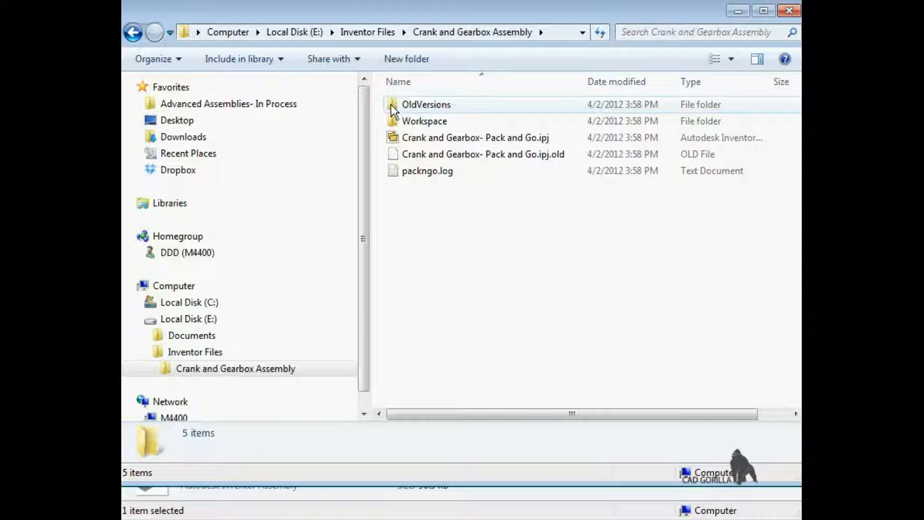
{"action": "right_click", "coordinate": [443, 153]}
{"action": "left_click", "coordinate": [484, 298]}
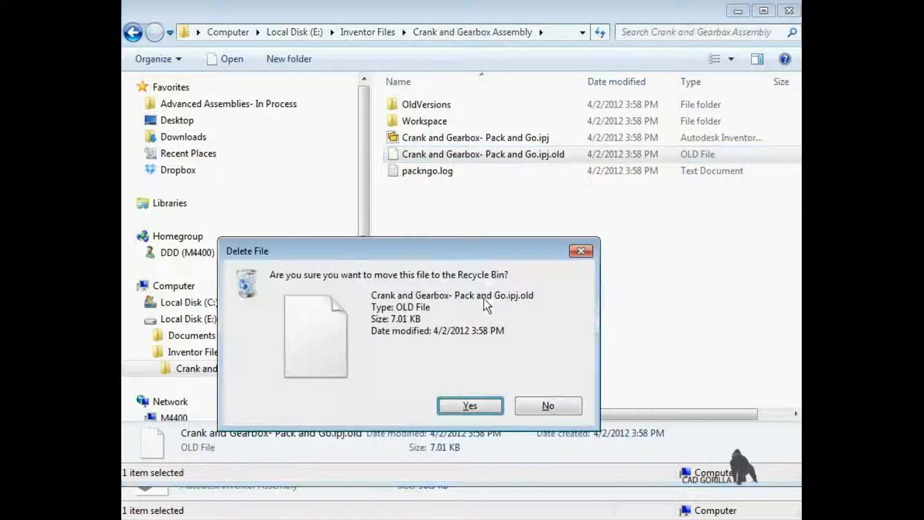
{"action": "left_click", "coordinate": [476, 399]}
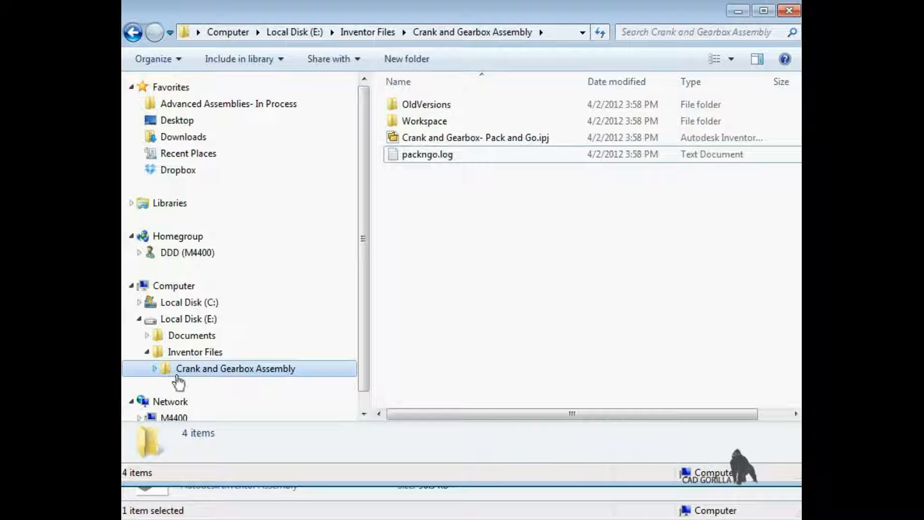
- Examine the packed folder hierarchy under Workspace, including 09 File Management, Content Center Files and Shared Components
{"action": "left_click", "coordinate": [155, 369]}
{"action": "left_click", "coordinate": [164, 402]}
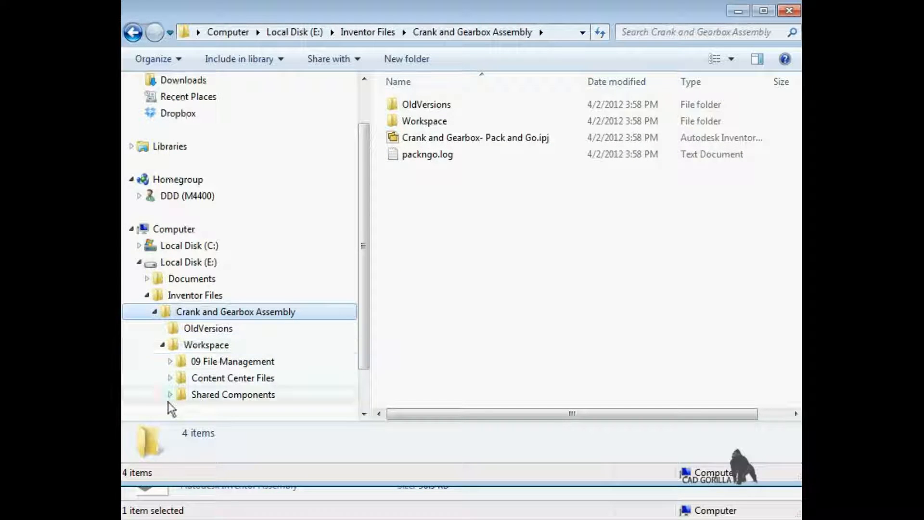
{"action": "left_click", "coordinate": [171, 362]}
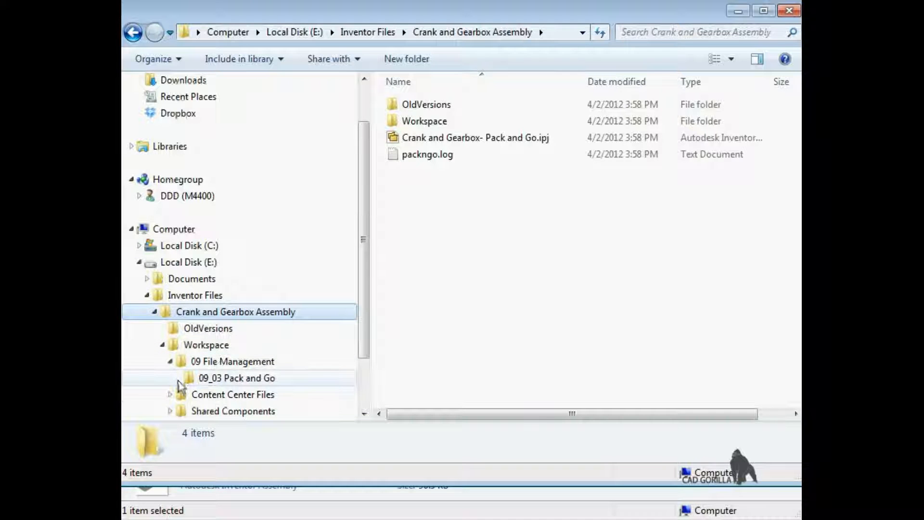
{"action": "left_click", "coordinate": [182, 395]}
{"action": "left_click", "coordinate": [170, 411]}
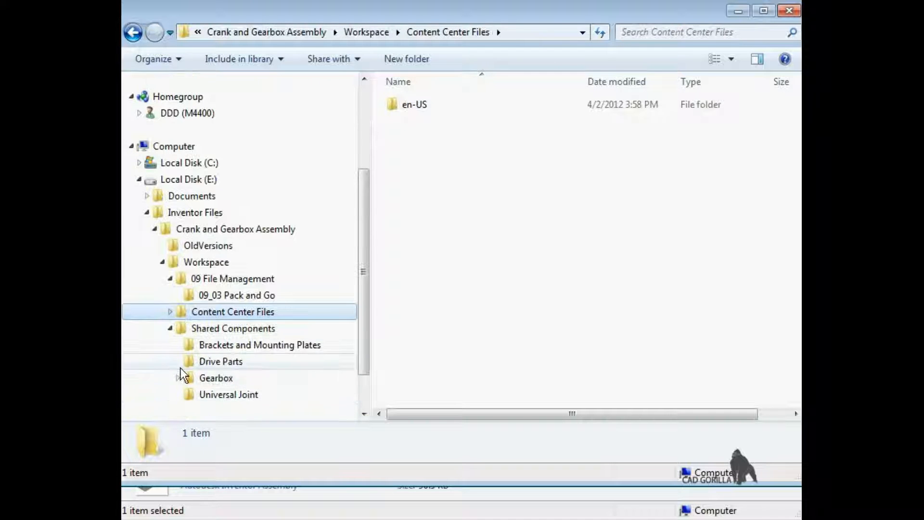
{"action": "left_click", "coordinate": [170, 328]}
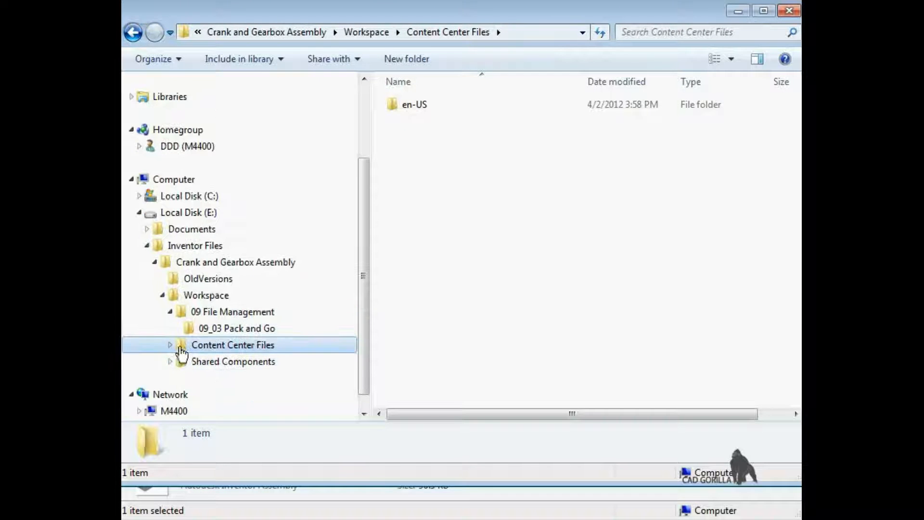
{"action": "left_click", "coordinate": [175, 347]}
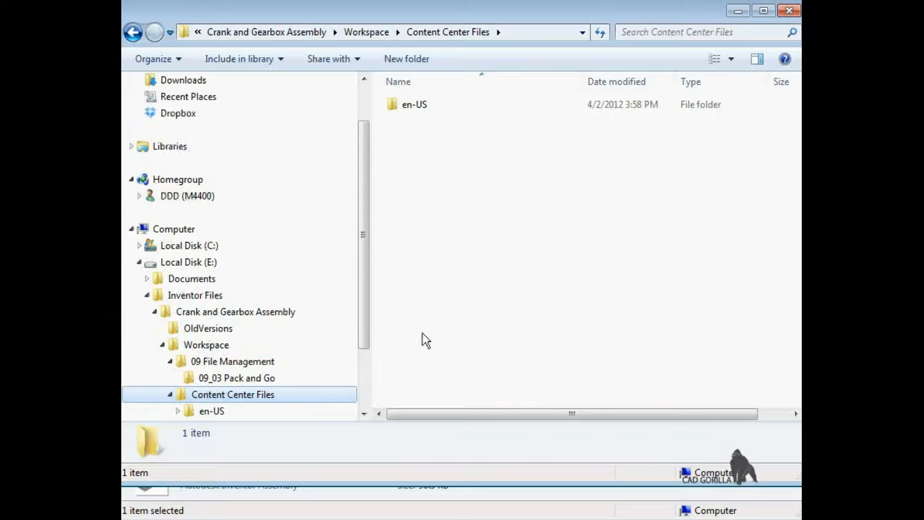